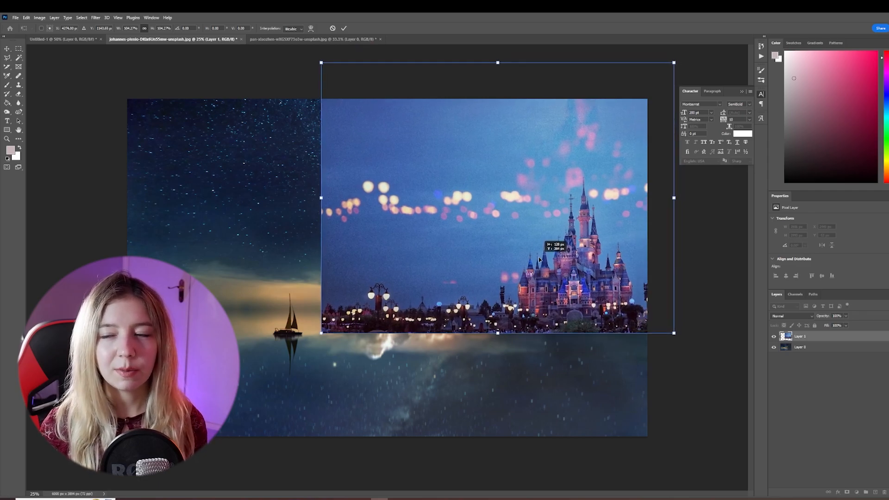
Step: Commit the castle layer's placement over the ocean image and draw a loose freehand Lasso selection around the castle
{"action": "left_click", "coordinate": [344, 30]}
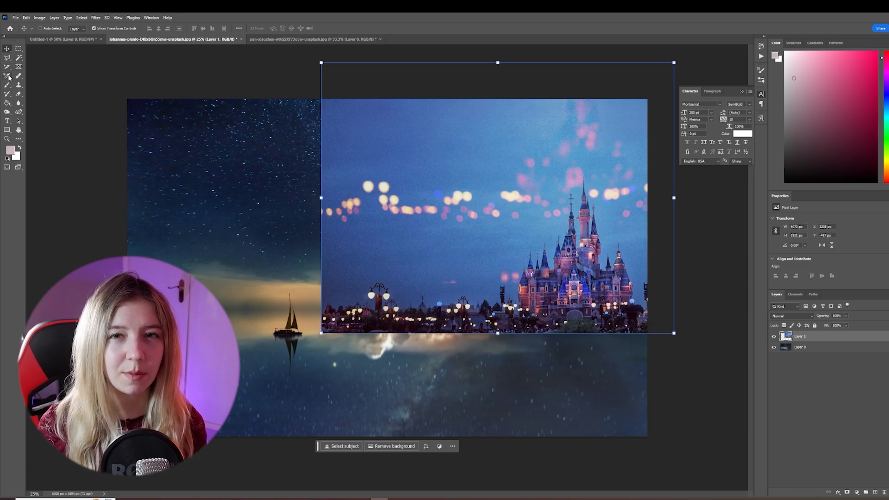
{"action": "left_click", "coordinate": [19, 61]}
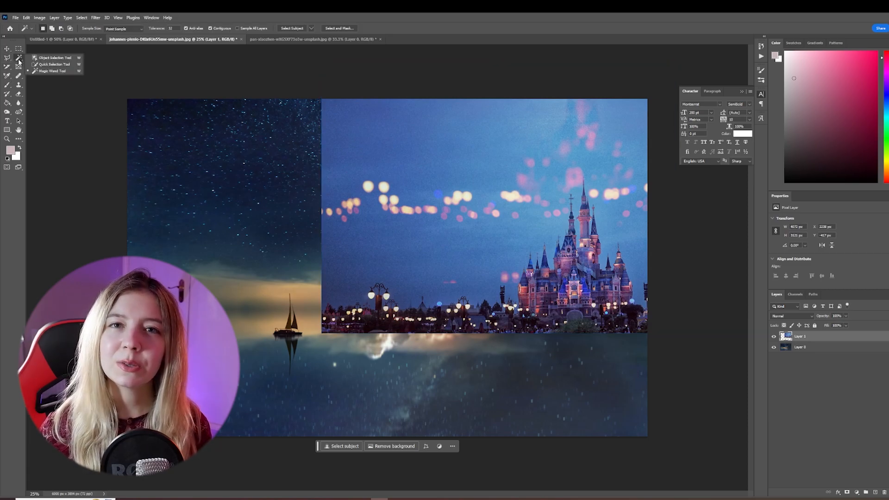
{"action": "left_click", "coordinate": [7, 58]}
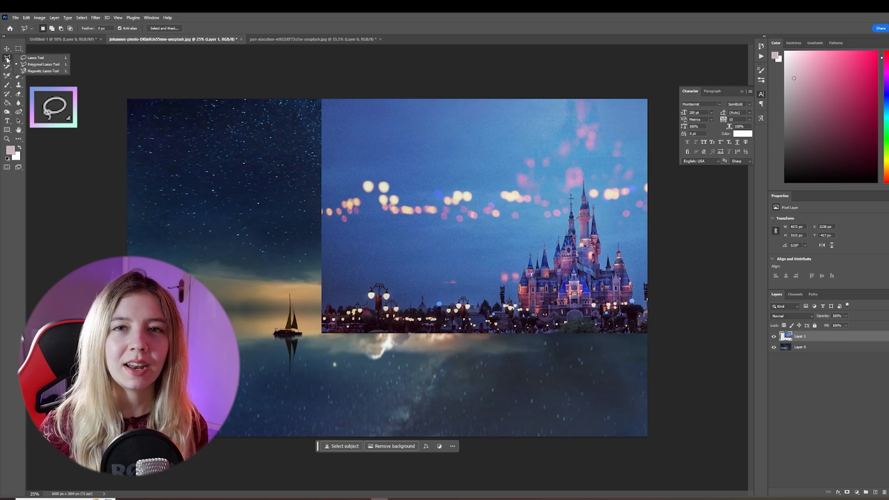
{"action": "left_click", "coordinate": [36, 58]}
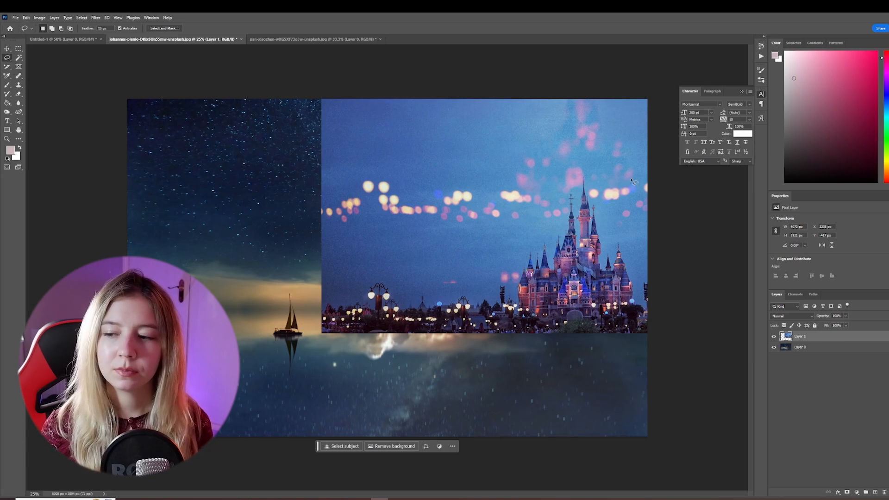
{"action": "left_click_drag", "start_coordinate": [647, 169], "coordinate": [591, 151]}
{"action": "mouse_move", "coordinate": [494, 178]}
{"action": "left_mouse_down"}
{"action": "mouse_move", "coordinate": [427, 253]}
{"action": "mouse_move", "coordinate": [651, 169]}
{"action": "left_mouse_up"}
Step: Erase everything outside the lassoed castle area from the castle layer and clear the selection
{"action": "right_click", "coordinate": [547, 238]}
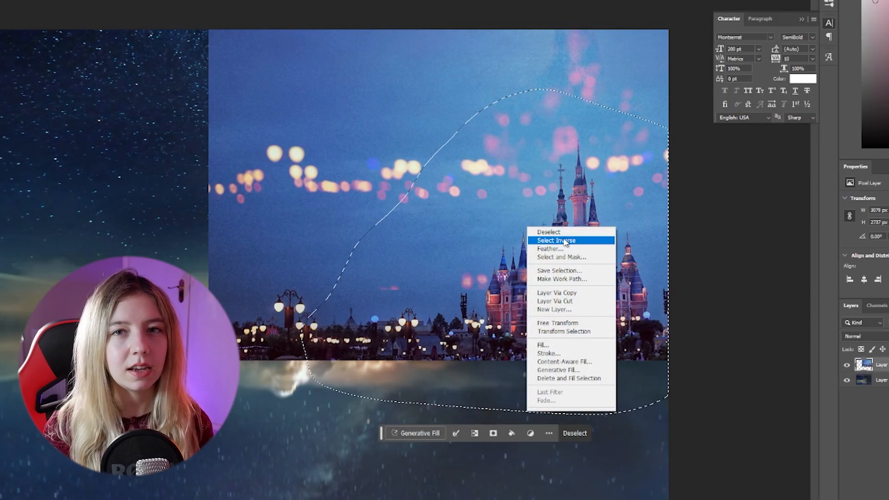
{"action": "left_click", "coordinate": [562, 241]}
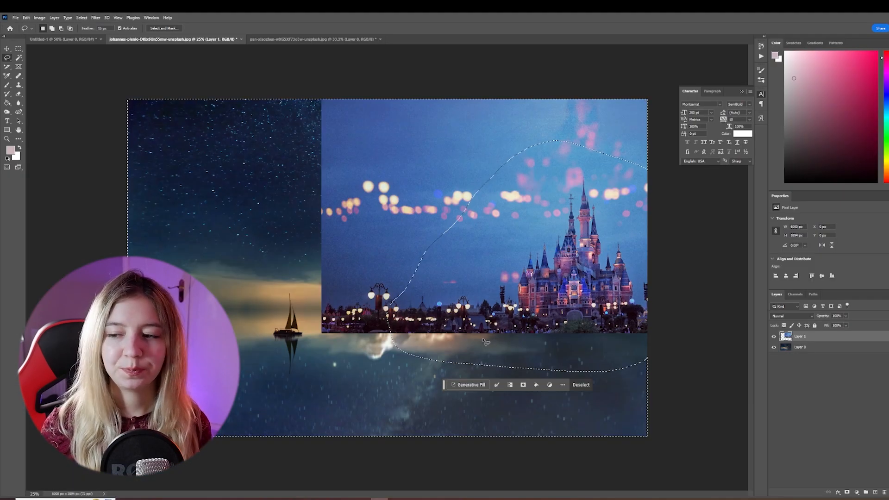
{"action": "key", "text": "Delete"}
{"action": "key", "text": "v"}
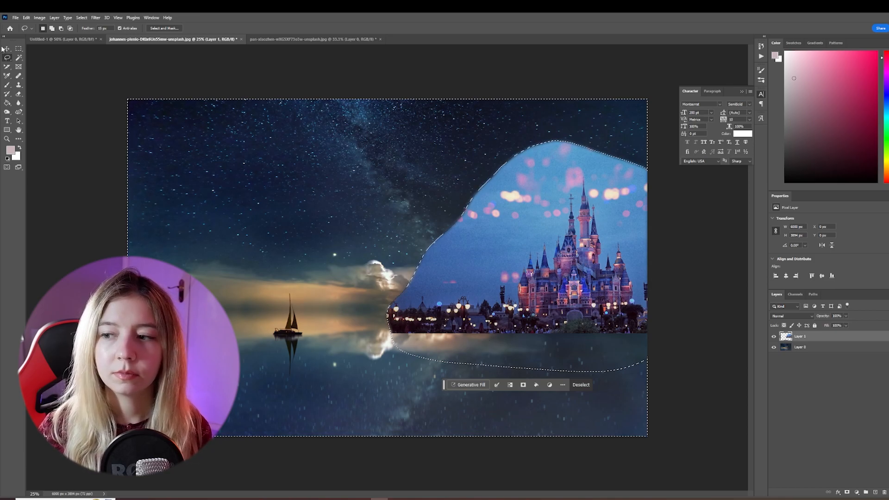
{"action": "key", "text": "m"}
{"action": "key", "text": "ctrl+d"}
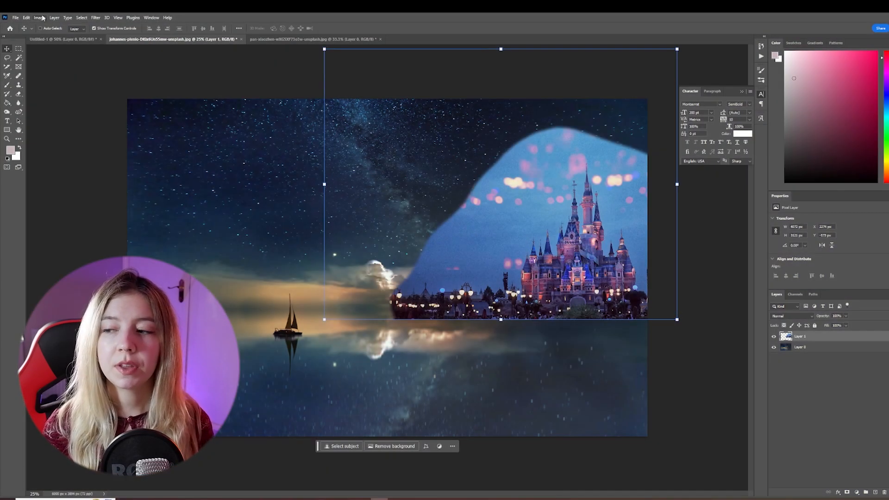
Step: Start a Match Color adjustment on the ocean layer with Fade set to 2
{"action": "left_click", "coordinate": [39, 18]}
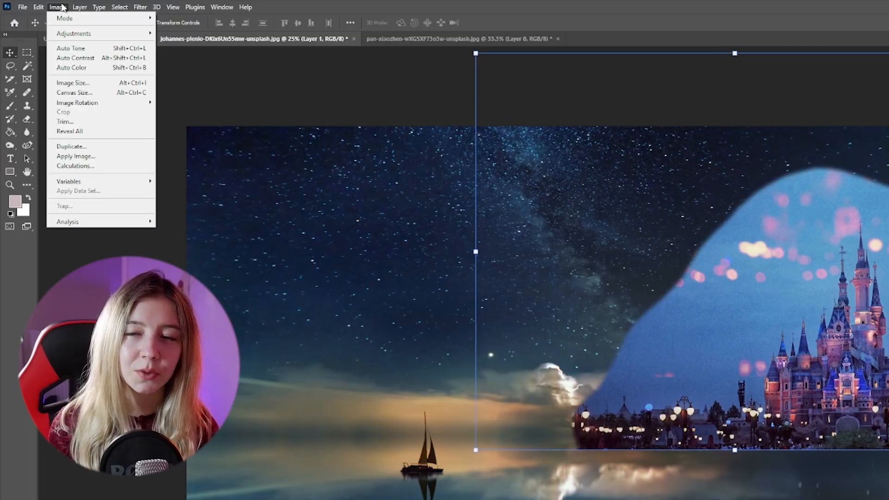
{"action": "mouse_move", "coordinate": [74, 35]}
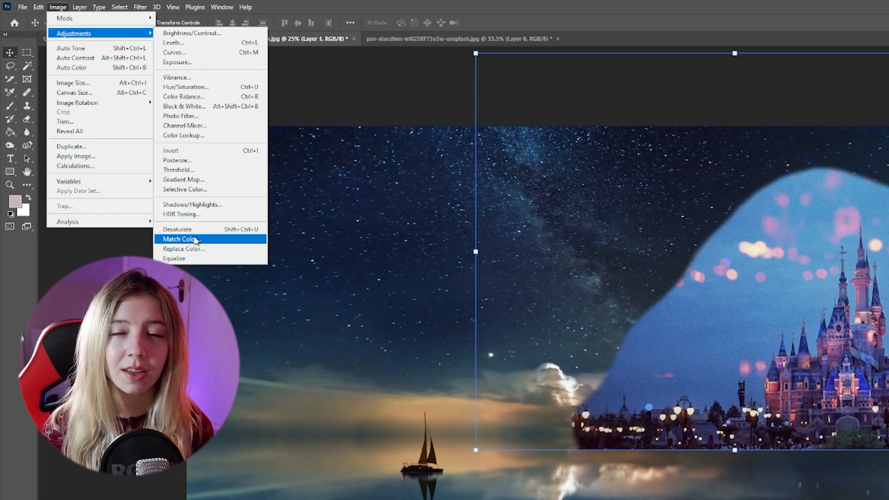
{"action": "left_click", "coordinate": [195, 239]}
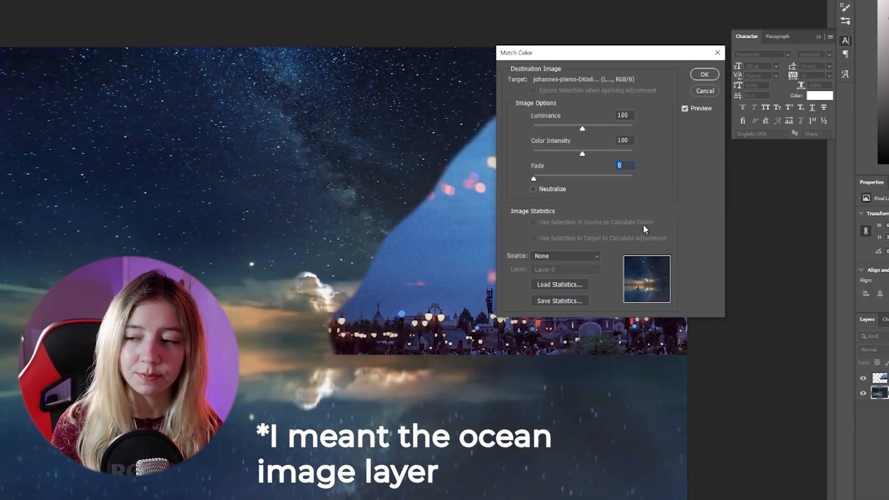
{"action": "type", "text": "2"}
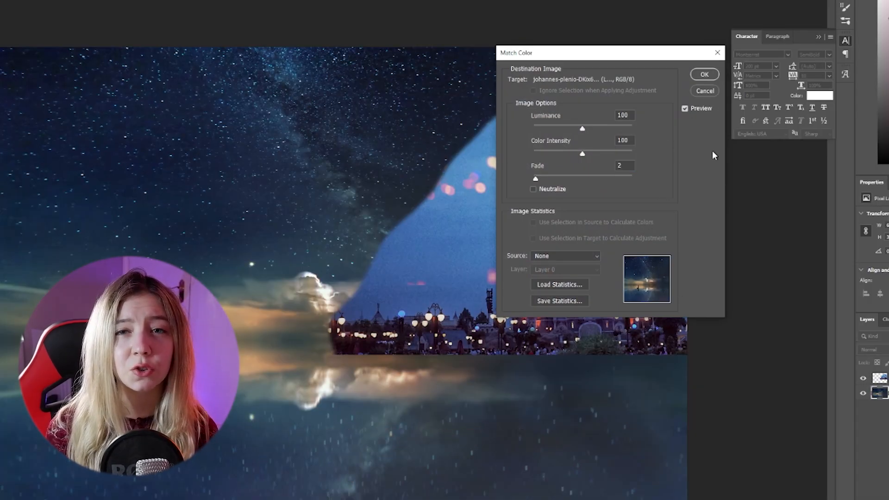
Step: Use the castle layer, Layer 1 of the ocean document, as the colour source, set Luminance to 69 and apply the adjustment
{"action": "left_click", "coordinate": [579, 258]}
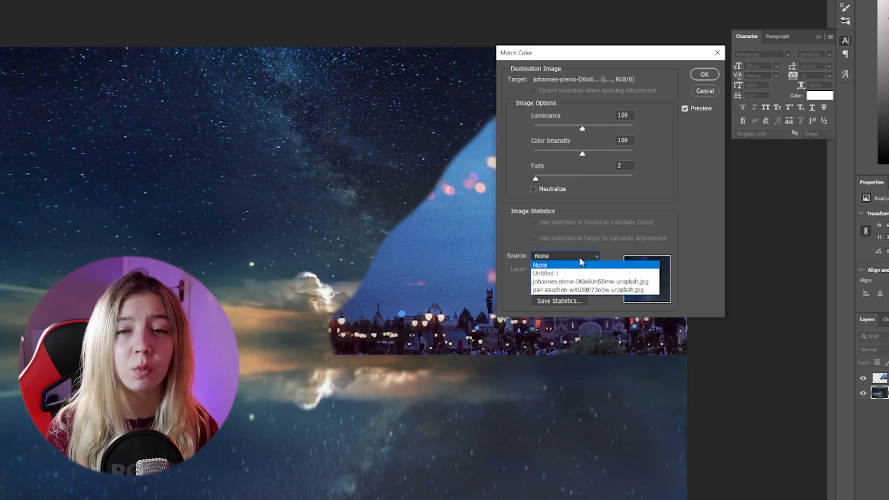
{"action": "left_click", "coordinate": [585, 281]}
{"action": "left_click", "coordinate": [576, 270]}
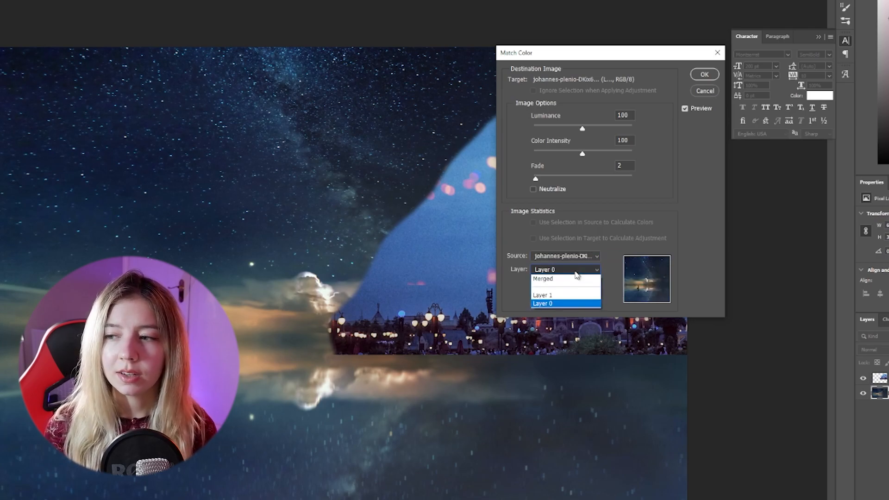
{"action": "left_click", "coordinate": [562, 296]}
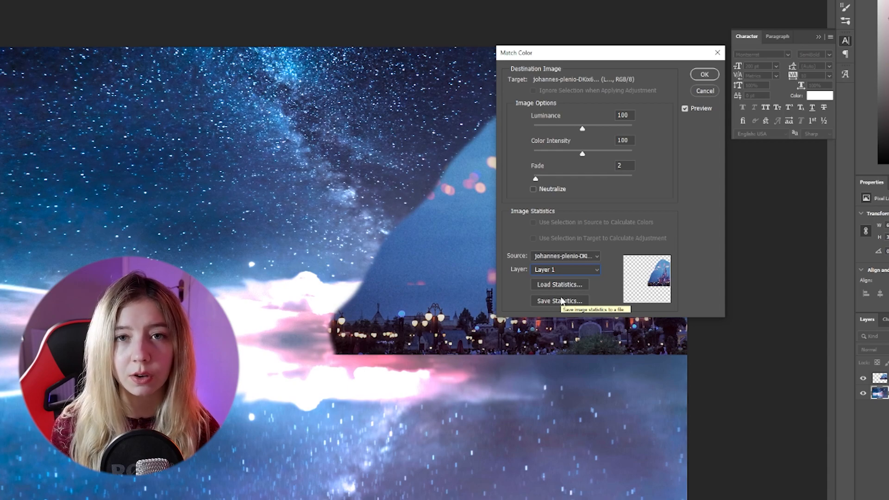
{"action": "left_click_drag", "start_coordinate": [583, 129], "coordinate": [582, 153]}
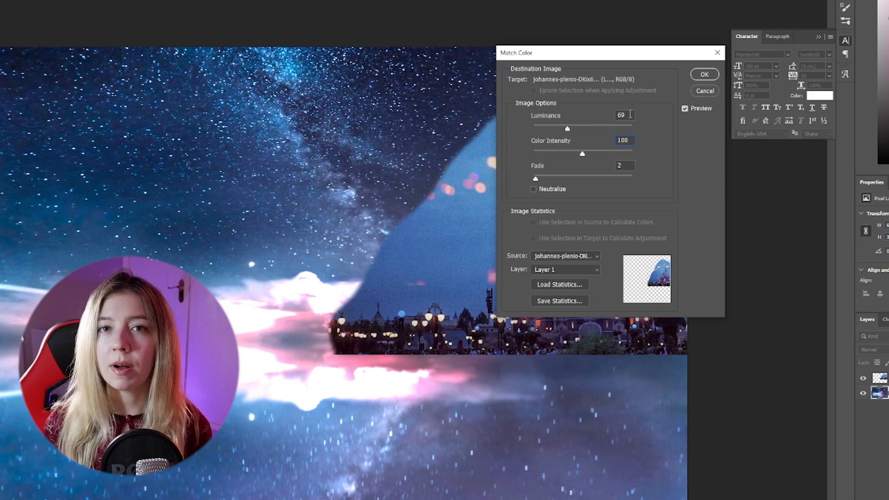
{"action": "left_click", "coordinate": [703, 75]}
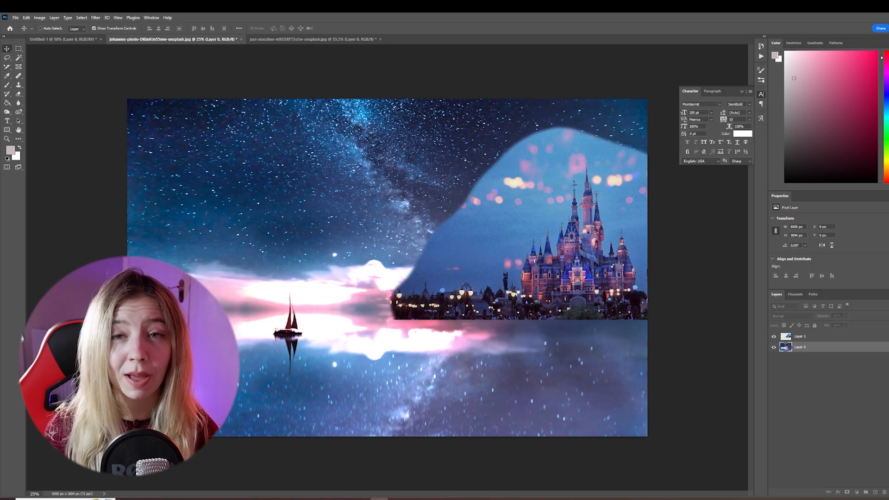
{"action": "left_click", "coordinate": [524, 306]}
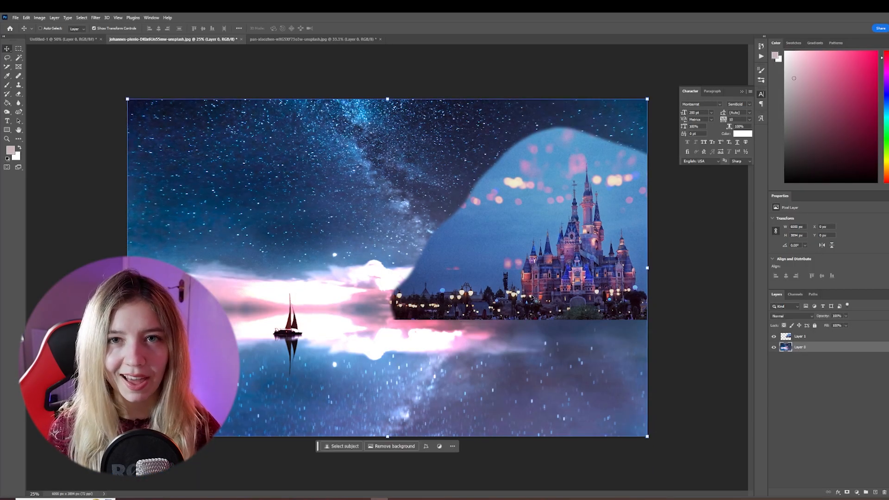
Step: Select the inside of the castle patch with the Lasso tool and add a large freehand area across the ocean image, leaving the seam unselected
{"action": "left_click", "coordinate": [7, 58]}
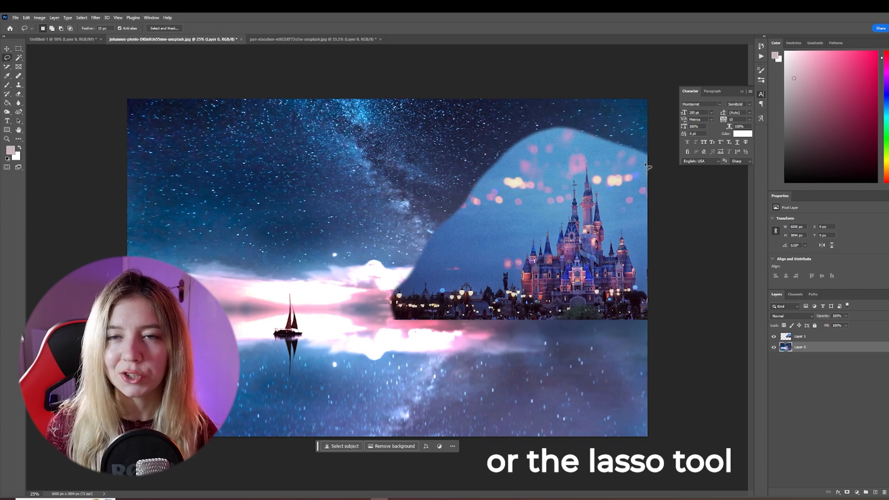
{"action": "left_click_drag", "start_coordinate": [647, 160], "coordinate": [635, 158]}
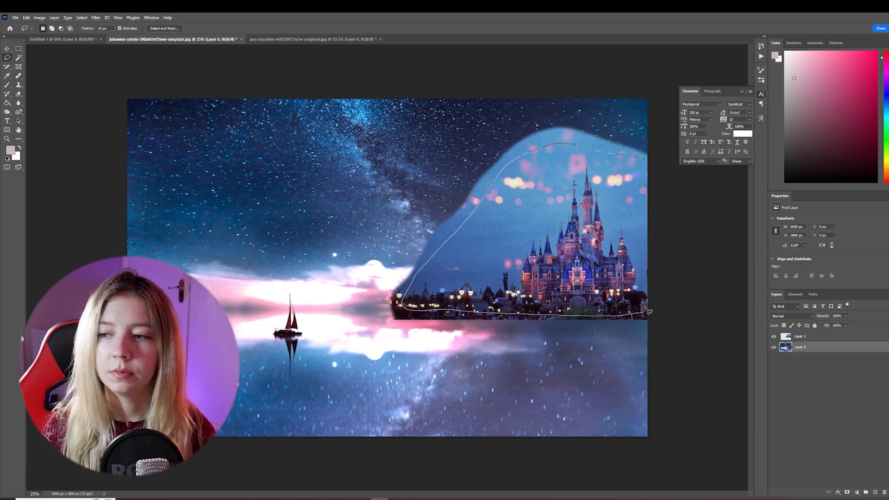
{"action": "left_click_drag", "start_coordinate": [651, 164], "coordinate": [647, 160]}
{"action": "mouse_move", "coordinate": [581, 108]}
{"action": "left_mouse_down"}
{"action": "mouse_move", "coordinate": [197, 116]}
{"action": "mouse_move", "coordinate": [151, 258]}
{"action": "left_mouse_up"}
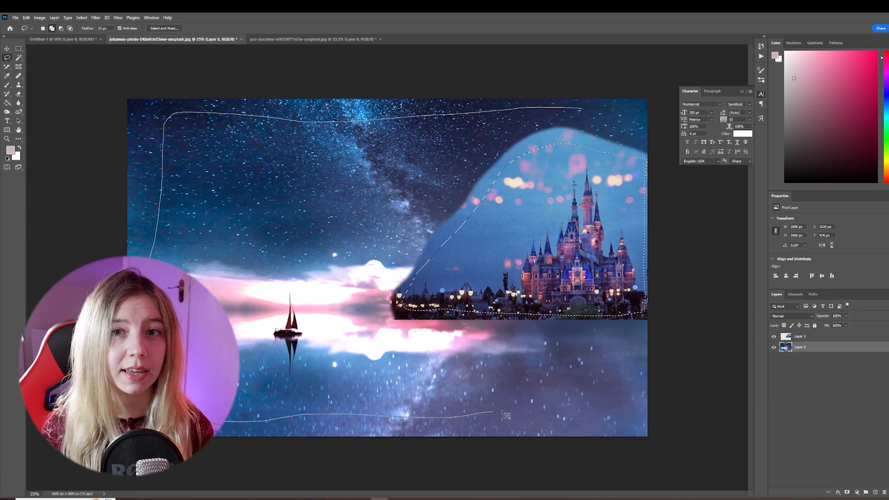
{"action": "left_click_drag", "start_coordinate": [571, 112], "coordinate": [578, 109]}
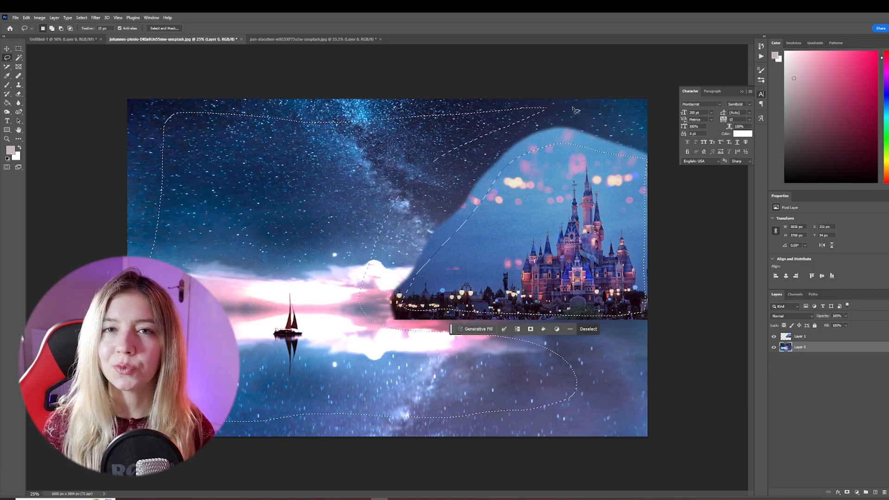
{"action": "right_click", "coordinate": [407, 214]}
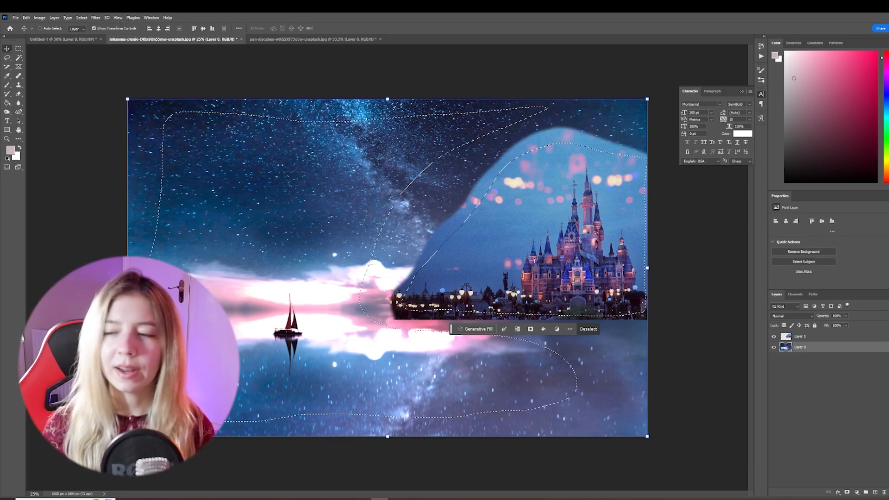
Step: Look up Generative Fill in the Discover search and run it with an empty prompt on the ocean layer only
{"action": "left_click", "coordinate": [806, 271]}
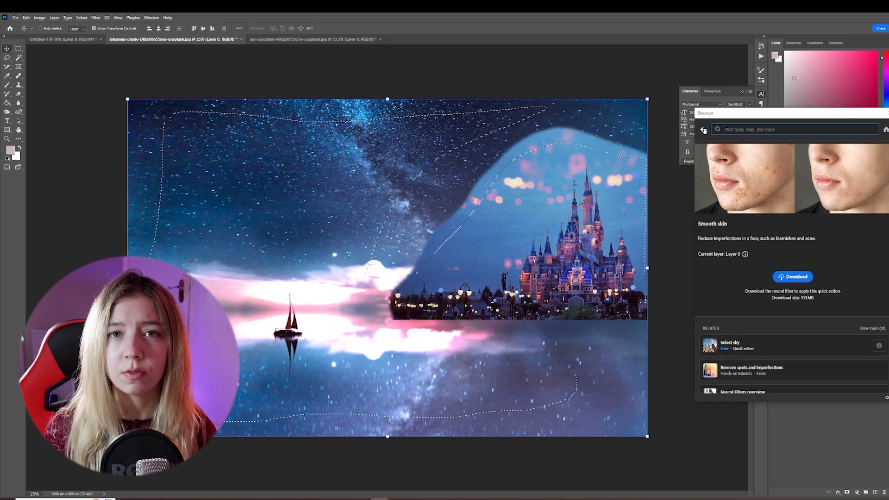
{"action": "left_click", "coordinate": [703, 130]}
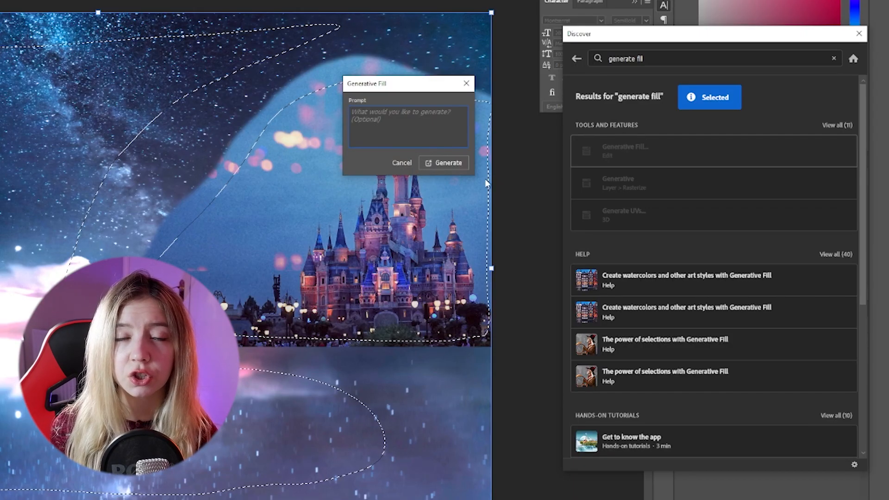
{"action": "left_click", "coordinate": [858, 33]}
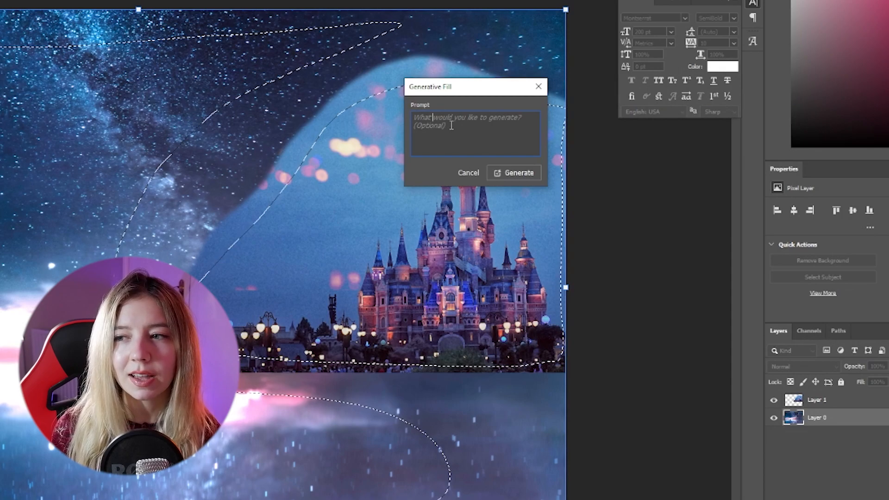
{"action": "left_click", "coordinate": [511, 169]}
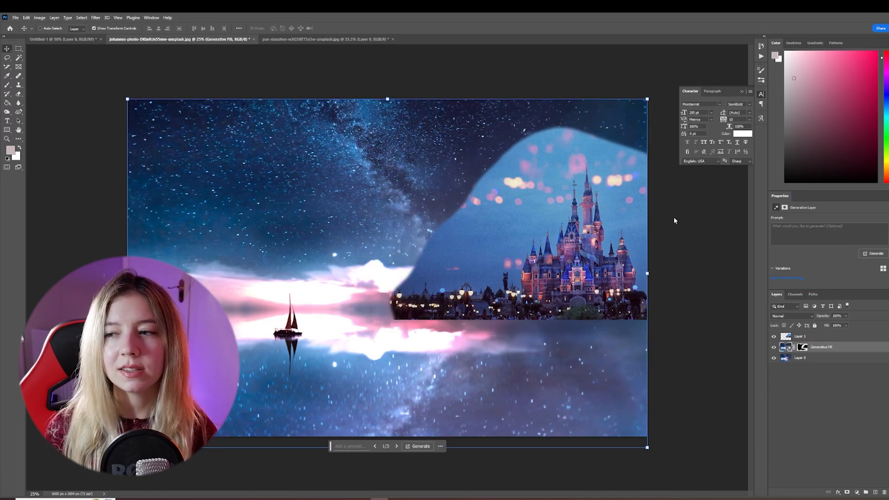
Step: Hide the castle layer to inspect the generated fill, and undo the Generative Fill to restore the lasso selection
{"action": "left_click", "coordinate": [774, 348]}
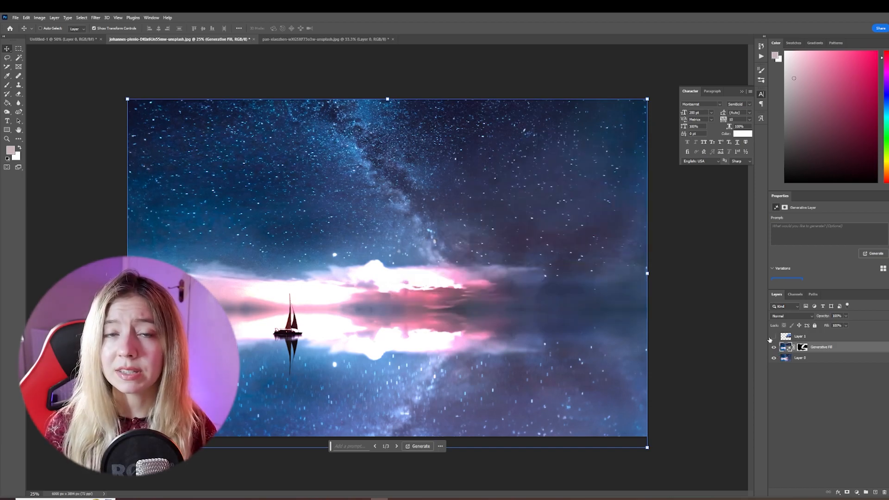
{"action": "left_click", "coordinate": [774, 347]}
{"action": "key", "text": "ctrl+z"}
{"action": "key", "text": "ctrl+z"}
{"action": "key", "text": "ctrl+z"}
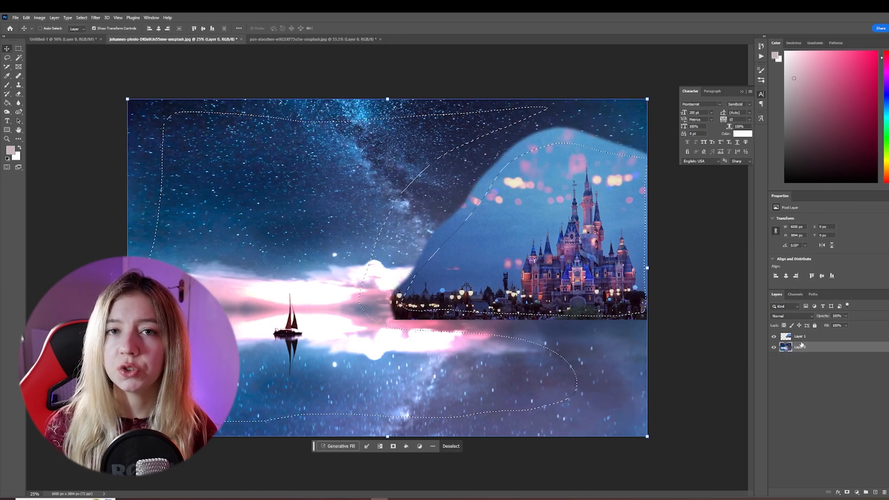
Step: Select both Layer 1 and Layer 0 and run Generative Fill on the selection with an empty prompt
{"action": "left_click", "coordinate": [847, 337], "text": "shift"}
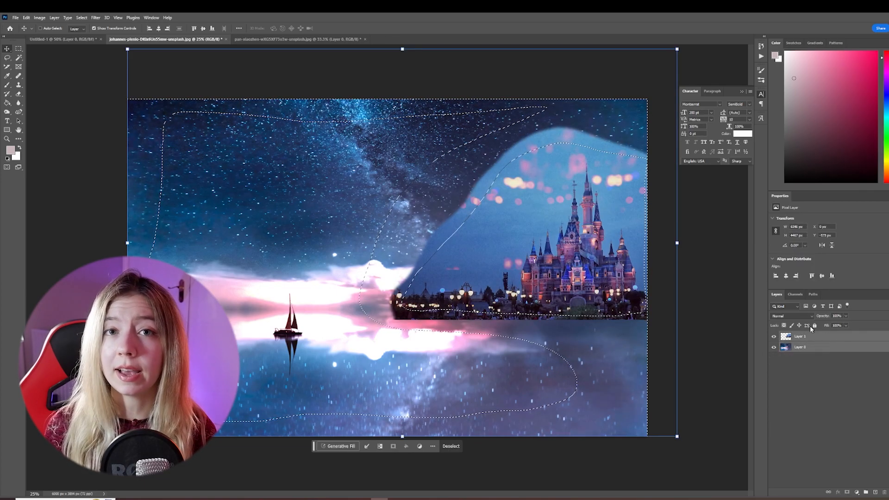
{"action": "scroll", "coordinate": [823, 261], "scroll_direction": "down", "scroll_amount": 1}
{"action": "scroll", "coordinate": [827, 252], "scroll_direction": "up", "scroll_amount": 1}
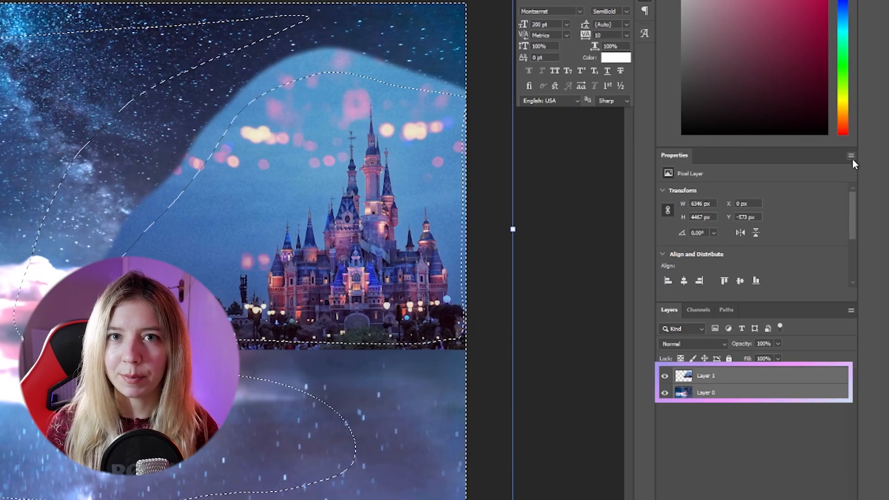
{"action": "left_click", "coordinate": [851, 158]}
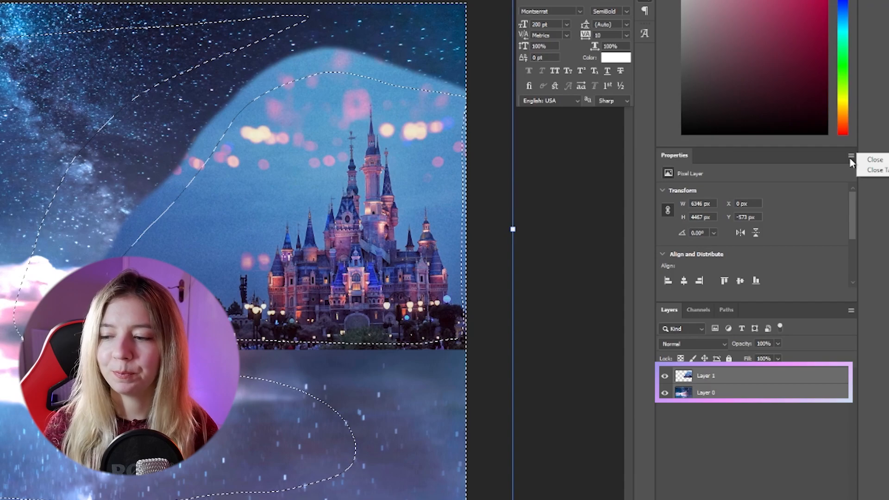
{"action": "left_click", "coordinate": [877, 255]}
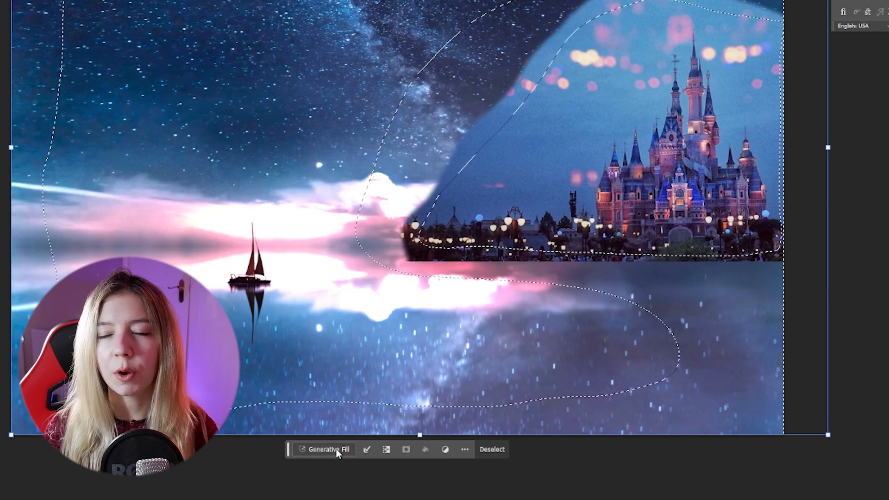
{"action": "left_click", "coordinate": [329, 450]}
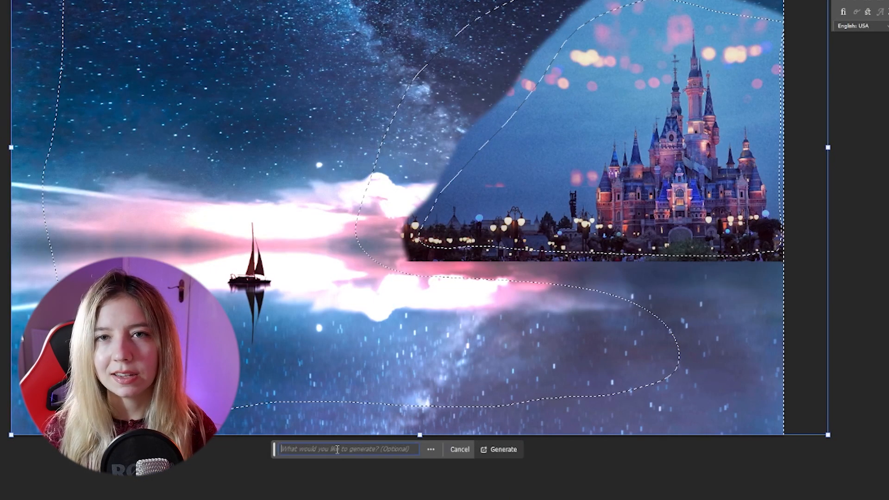
{"action": "left_click", "coordinate": [494, 446]}
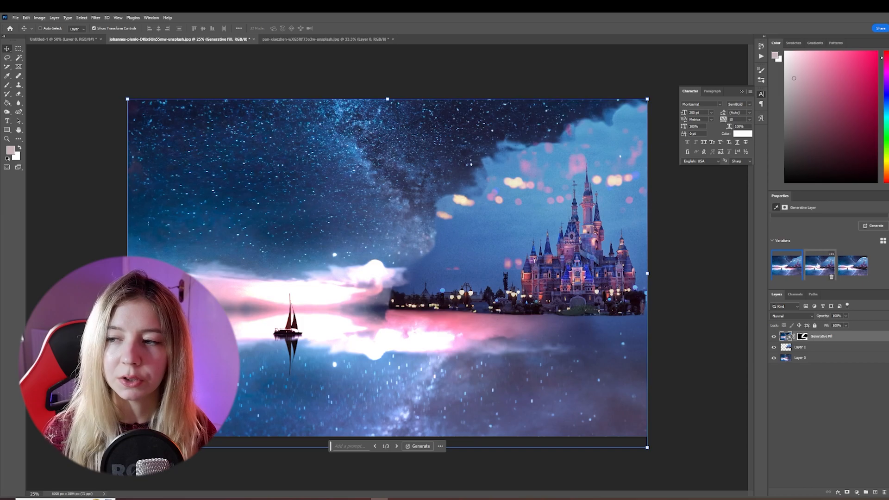
Step: Apply the second fill variation, then select all three layers and lasso the sky, seam and water around the castle, leaving the castle out
{"action": "left_click", "coordinate": [819, 263]}
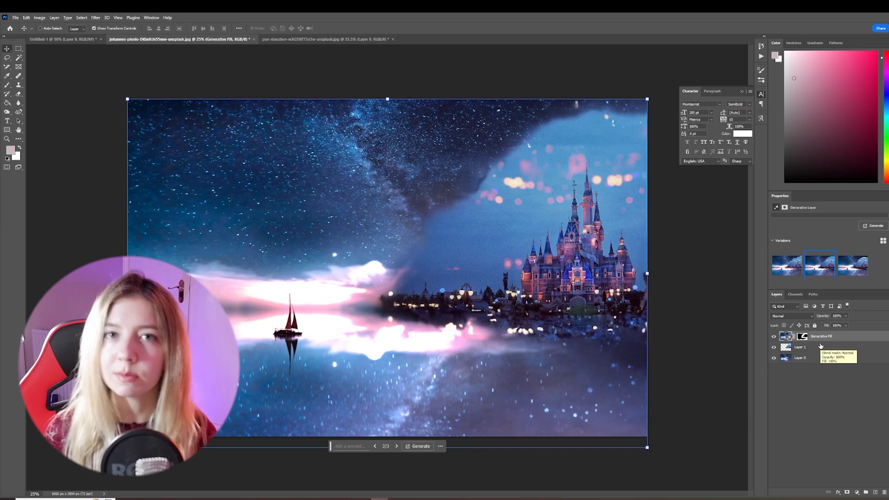
{"action": "left_click", "coordinate": [815, 358], "text": "ctrl"}
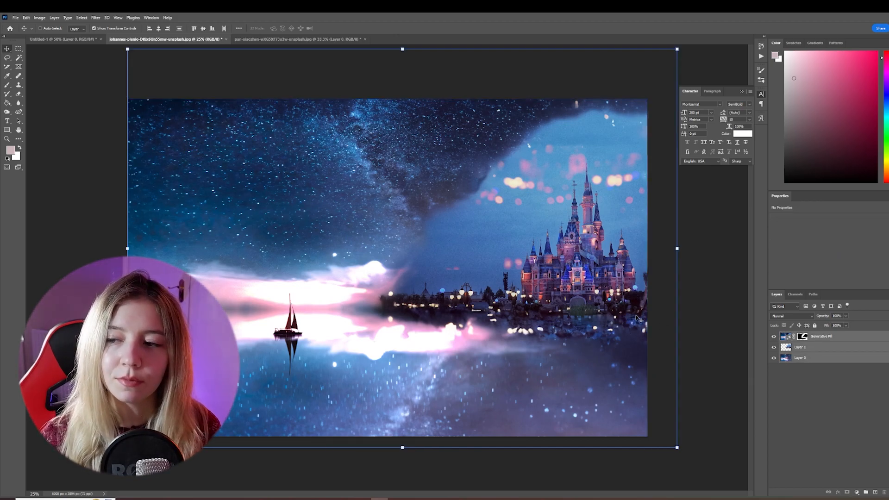
{"action": "left_click", "coordinate": [4, 58]}
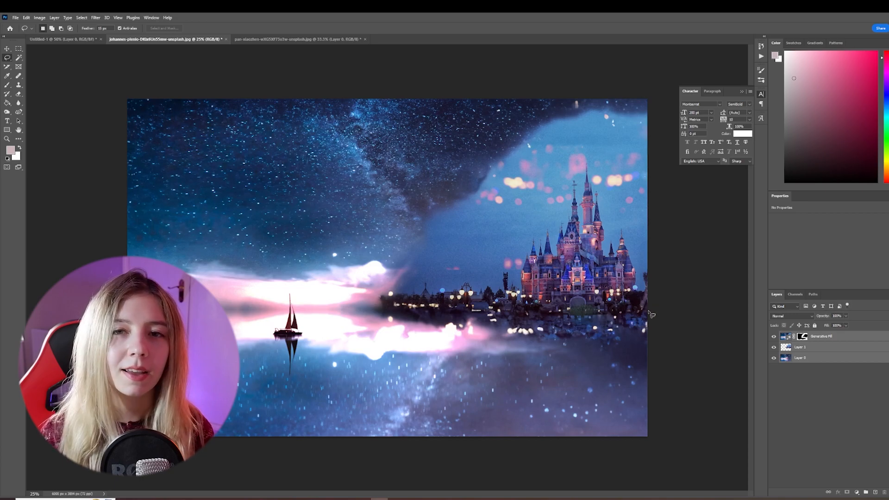
{"action": "mouse_move", "coordinate": [650, 314]}
{"action": "left_mouse_down"}
{"action": "mouse_move", "coordinate": [513, 315]}
{"action": "mouse_move", "coordinate": [451, 300]}
{"action": "mouse_move", "coordinate": [424, 283]}
{"action": "left_mouse_up"}
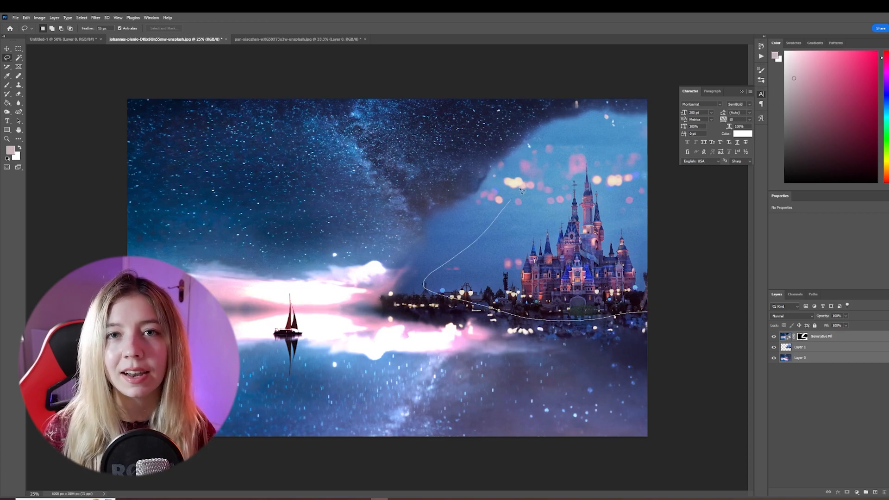
{"action": "mouse_move", "coordinate": [518, 193]}
{"action": "left_mouse_down"}
{"action": "mouse_move", "coordinate": [556, 154]}
{"action": "mouse_move", "coordinate": [602, 147]}
{"action": "left_mouse_up"}
{"action": "mouse_move", "coordinate": [656, 126]}
{"action": "left_mouse_down"}
{"action": "mouse_move", "coordinate": [507, 74]}
{"action": "mouse_move", "coordinate": [388, 104]}
{"action": "mouse_move", "coordinate": [341, 139]}
{"action": "left_mouse_up"}
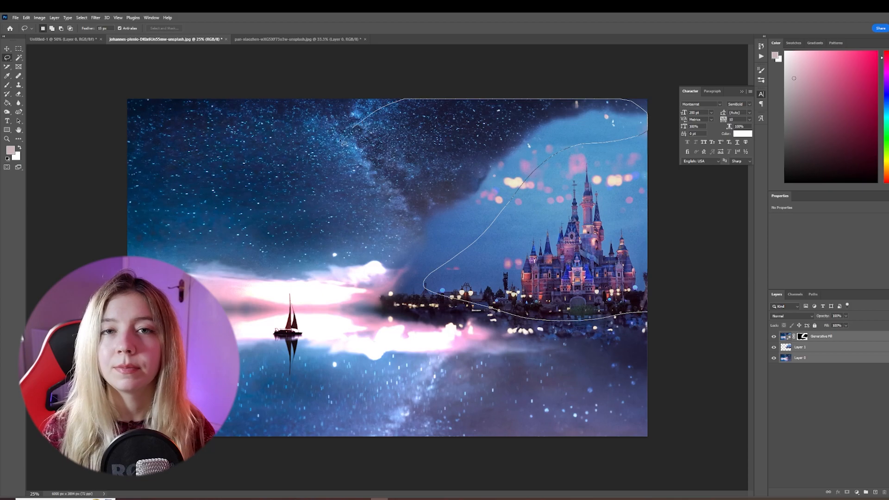
{"action": "mouse_move", "coordinate": [326, 274]}
{"action": "left_mouse_down"}
{"action": "mouse_move", "coordinate": [346, 352]}
{"action": "mouse_move", "coordinate": [440, 414]}
{"action": "mouse_move", "coordinate": [618, 407]}
{"action": "mouse_move", "coordinate": [670, 334]}
{"action": "mouse_move", "coordinate": [656, 316]}
{"action": "left_mouse_up"}
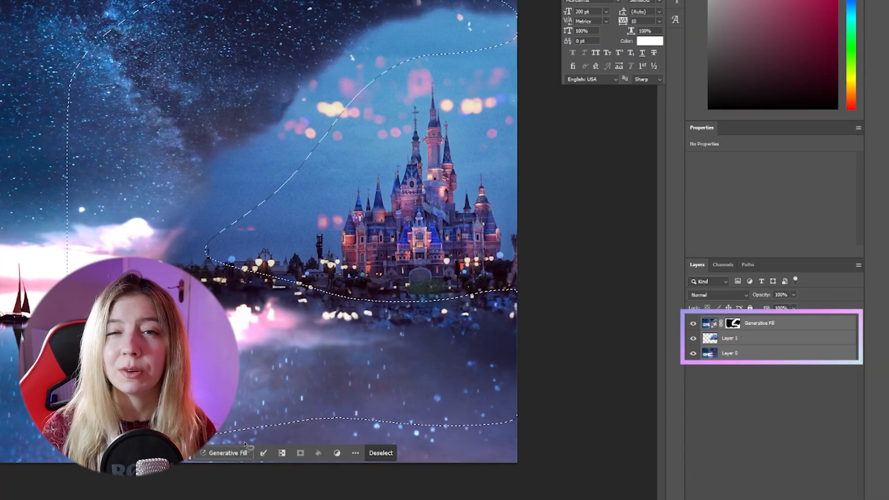
Step: Run Generative Fill on the lassoed area with an empty prompt and apply the third variation
{"action": "left_click", "coordinate": [227, 452]}
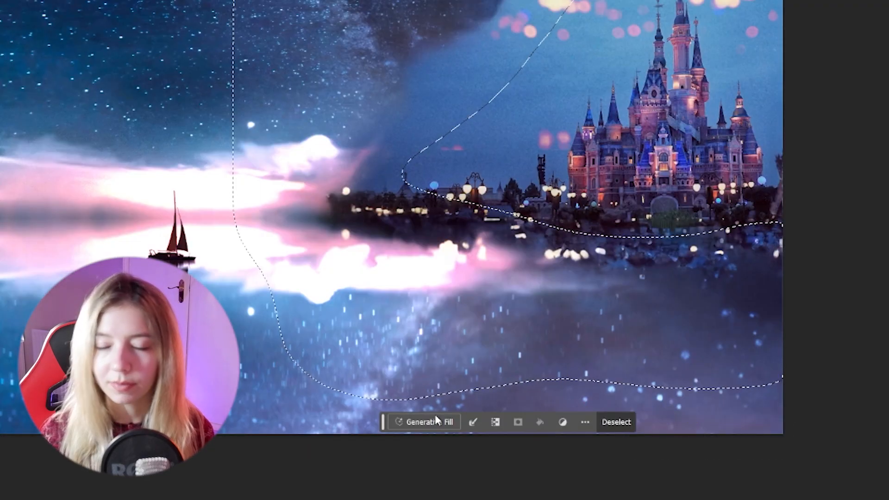
{"action": "left_click", "coordinate": [429, 423]}
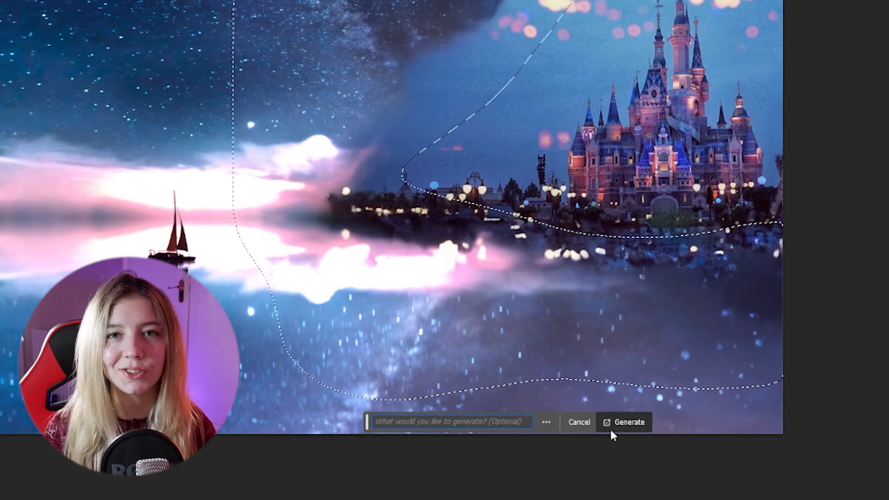
{"action": "left_click", "coordinate": [621, 422]}
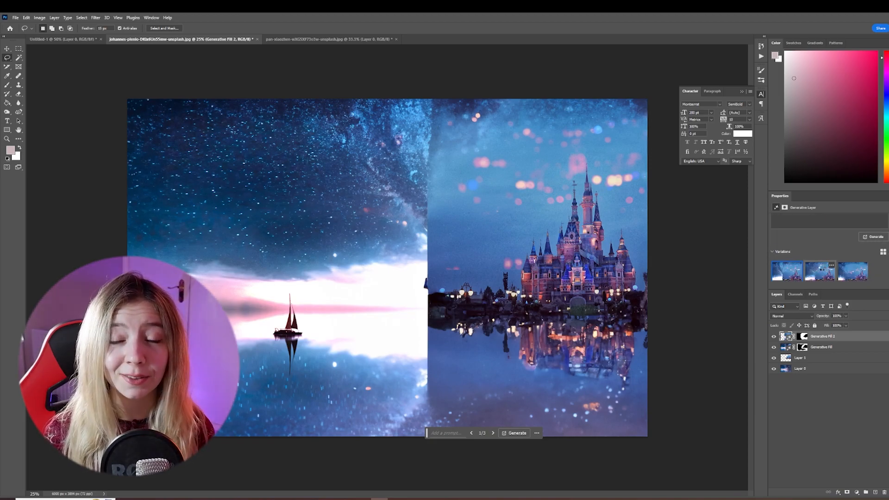
{"action": "left_click", "coordinate": [825, 263]}
{"action": "left_click", "coordinate": [855, 262]}
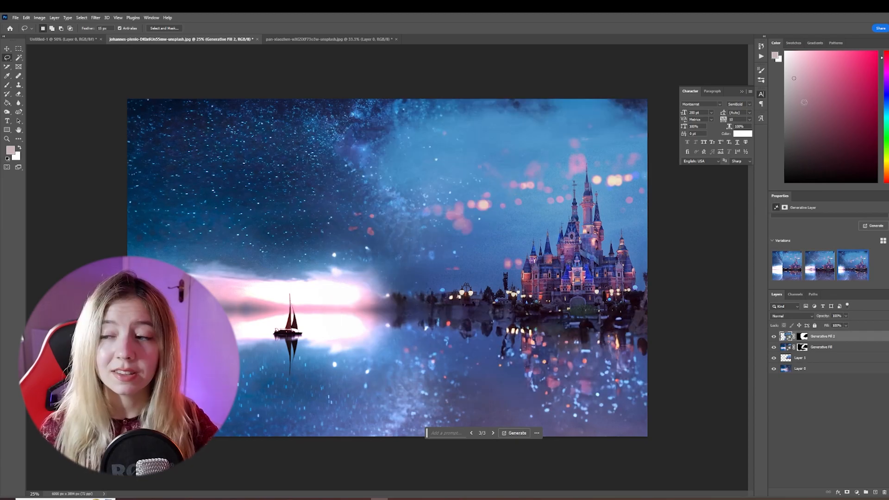
Step: Collapse the Character panel and move the contextual task bar below the image so the whole picture is uncovered
{"action": "left_click", "coordinate": [742, 92]}
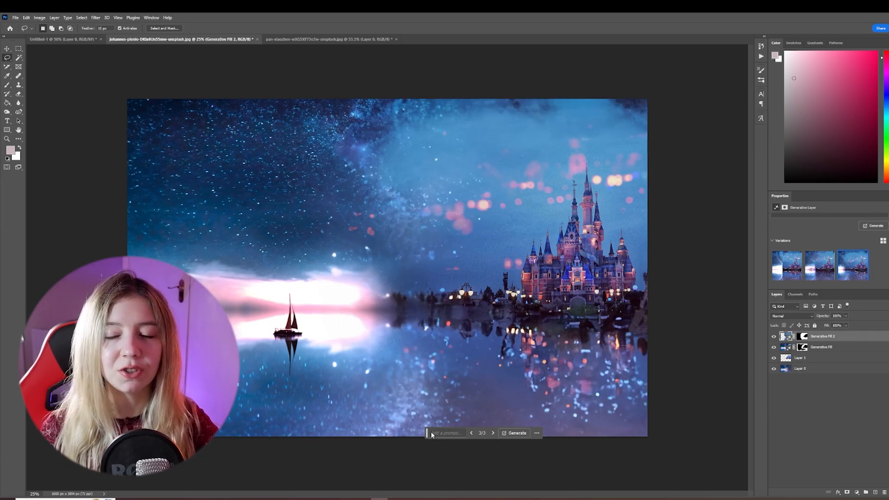
{"action": "left_click_drag", "start_coordinate": [427, 436], "coordinate": [428, 467]}
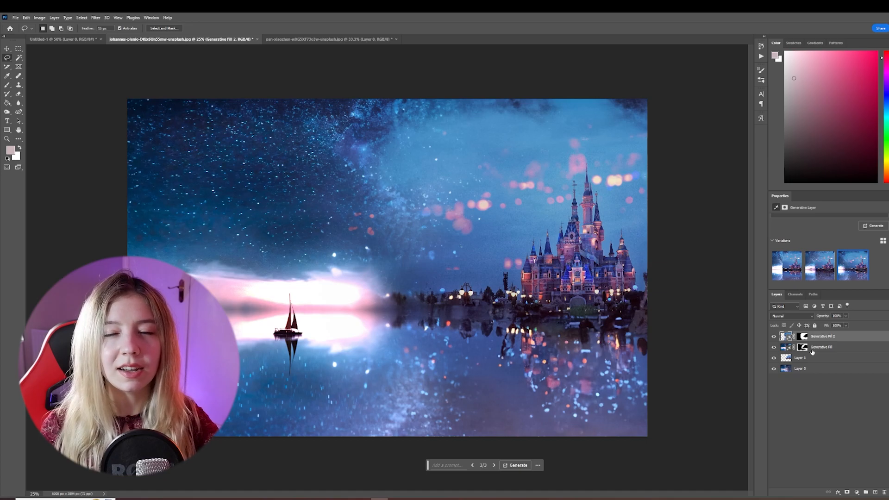
Step: Select all four layers and lasso three separate areas along the seam: the lower water, the end of the shoreline and the upper sky
{"action": "left_click", "coordinate": [842, 349], "text": "shift"}
{"action": "left_click", "coordinate": [835, 358], "text": "shift"}
{"action": "left_click", "coordinate": [832, 370], "text": "shift"}
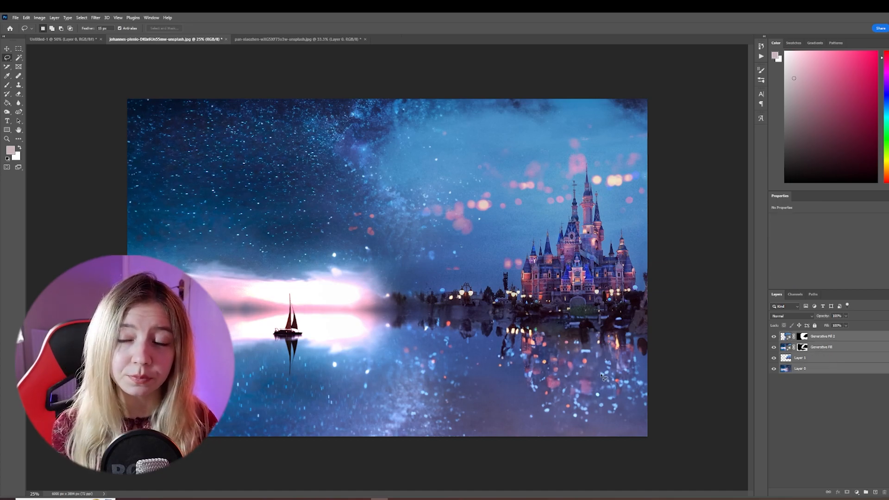
{"action": "mouse_move", "coordinate": [587, 429]}
{"action": "left_mouse_down"}
{"action": "mouse_move", "coordinate": [384, 337]}
{"action": "mouse_move", "coordinate": [444, 445]}
{"action": "mouse_move", "coordinate": [589, 430]}
{"action": "left_mouse_up"}
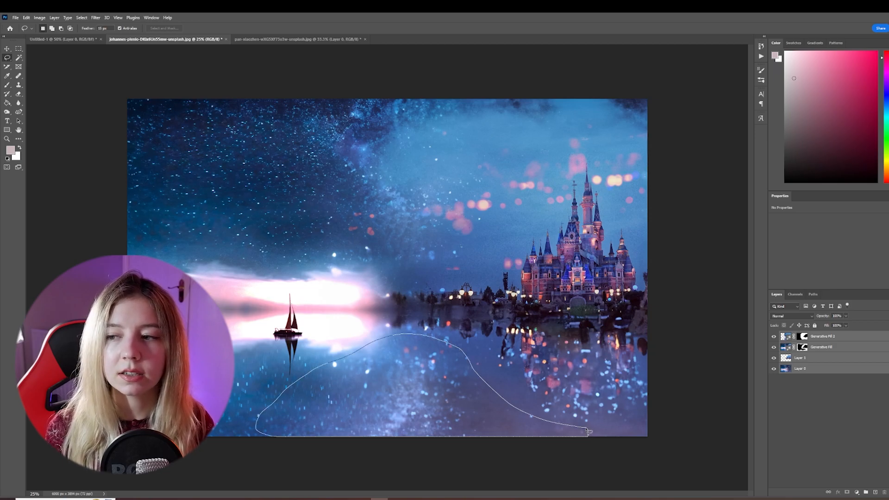
{"action": "mouse_move", "coordinate": [423, 329]}
{"action": "left_mouse_down"}
{"action": "mouse_move", "coordinate": [412, 274]}
{"action": "mouse_move", "coordinate": [427, 321]}
{"action": "left_mouse_up"}
{"action": "mouse_move", "coordinate": [387, 99]}
{"action": "left_mouse_down"}
{"action": "mouse_move", "coordinate": [320, 170]}
{"action": "mouse_move", "coordinate": [394, 256]}
{"action": "mouse_move", "coordinate": [443, 198]}
{"action": "mouse_move", "coordinate": [444, 92]}
{"action": "mouse_move", "coordinate": [387, 99]}
{"action": "left_mouse_up"}
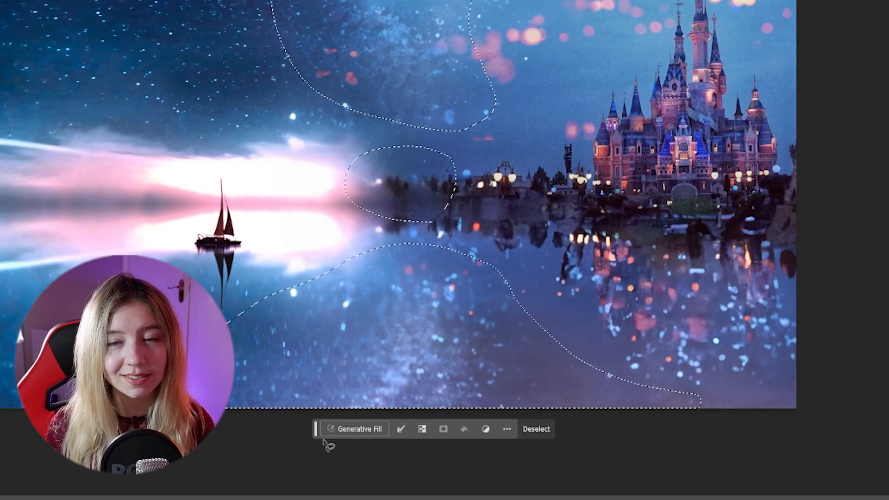
Step: Run Generative Fill on the three seam areas with an empty prompt, compare the variations and keep the first one
{"action": "left_click", "coordinate": [338, 430]}
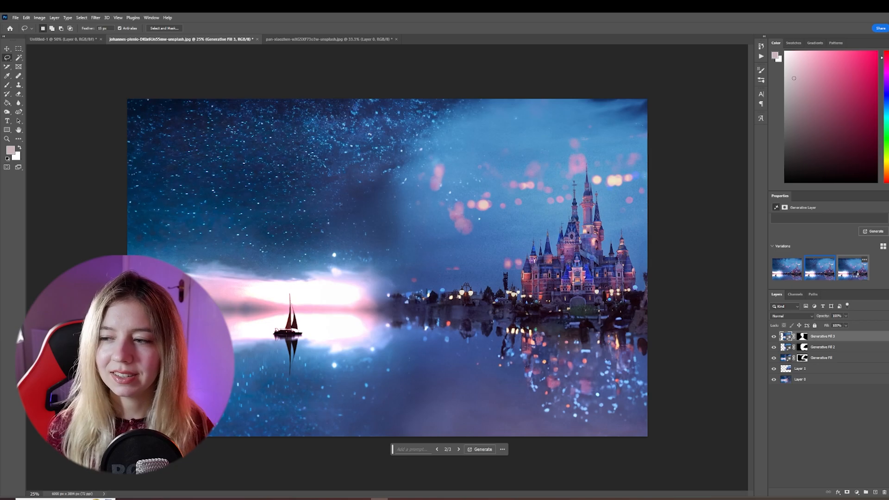
{"action": "left_click", "coordinate": [856, 275]}
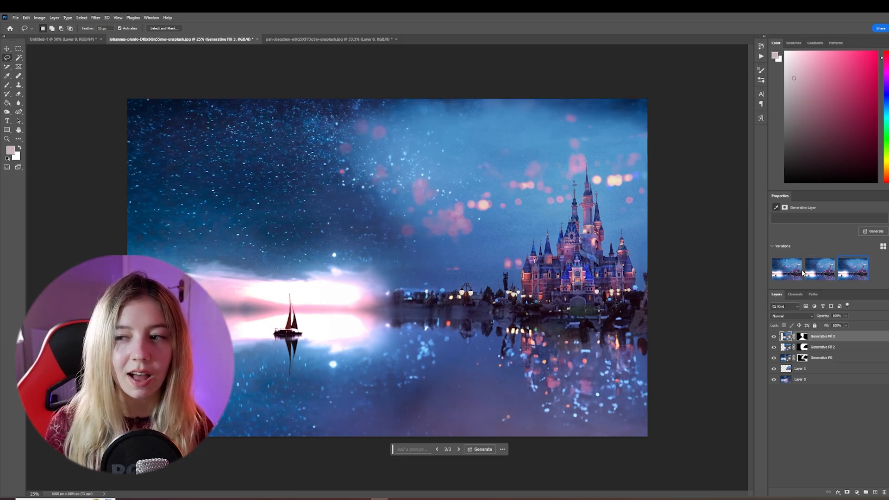
{"action": "left_click", "coordinate": [783, 273]}
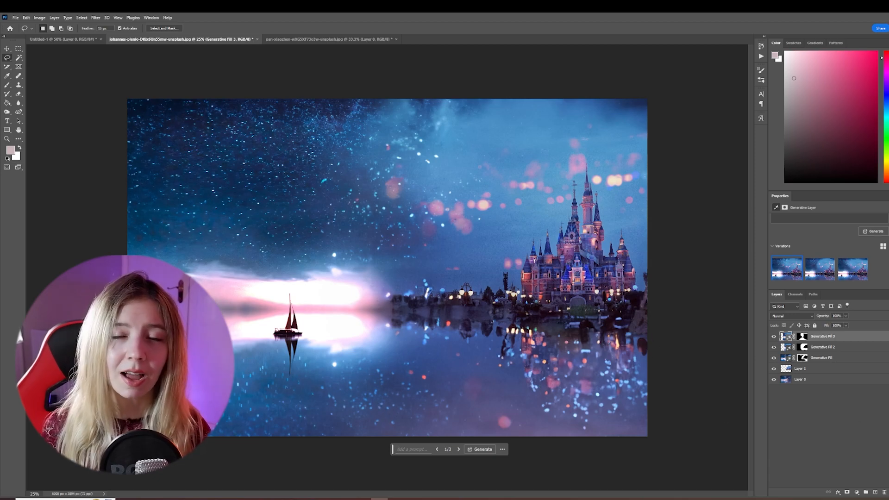
{"action": "left_click", "coordinate": [853, 269]}
{"action": "left_click", "coordinate": [787, 269]}
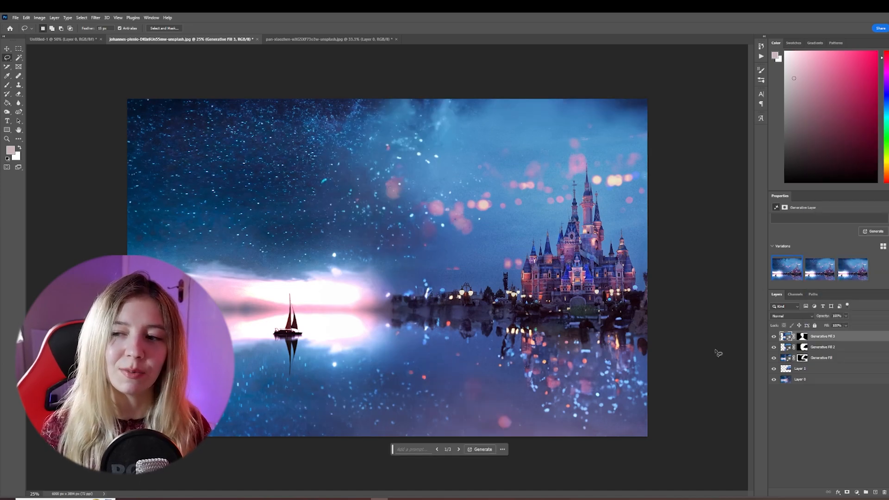